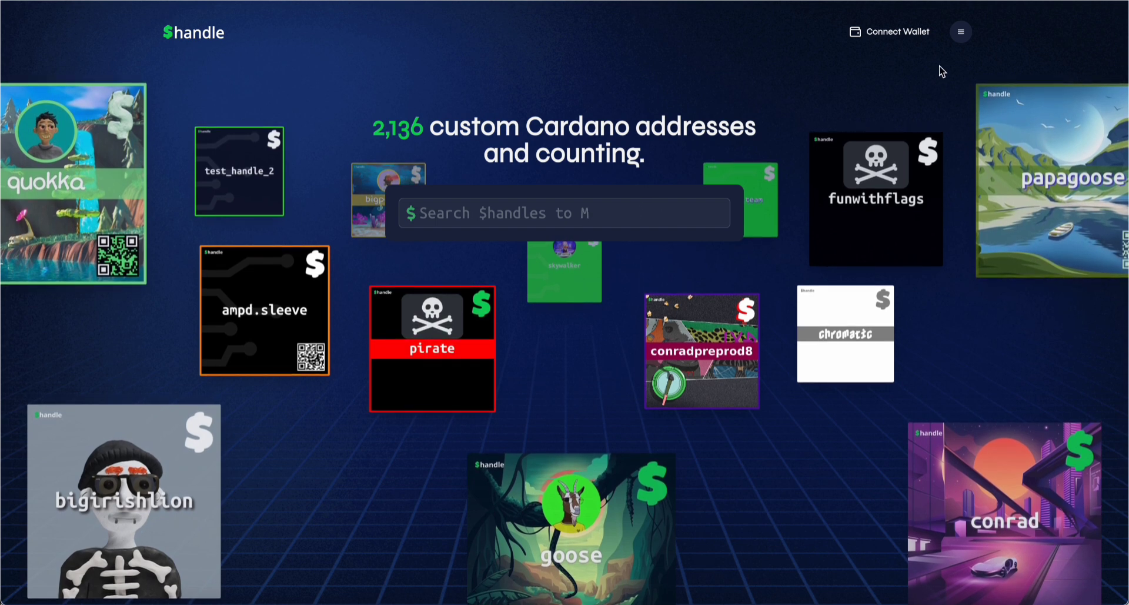
Connect the eternl wallet, accepting the Terms of Use and the Personalization Process
click(906, 34)
scroll(588, 207, down, 5)
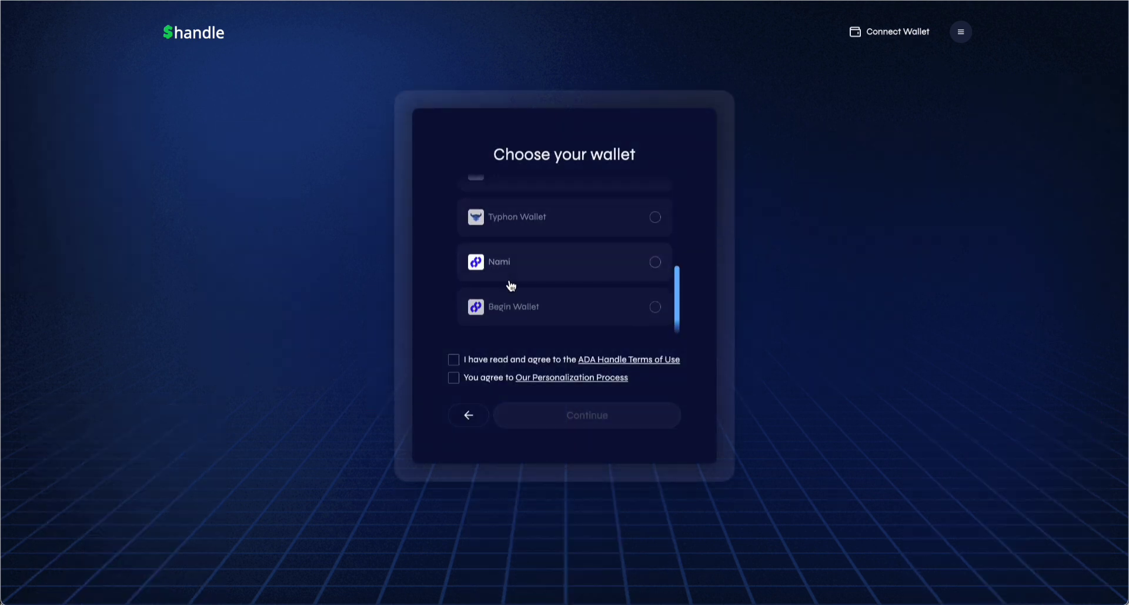
scroll(510, 285, down, 2)
scroll(510, 282, up, 8)
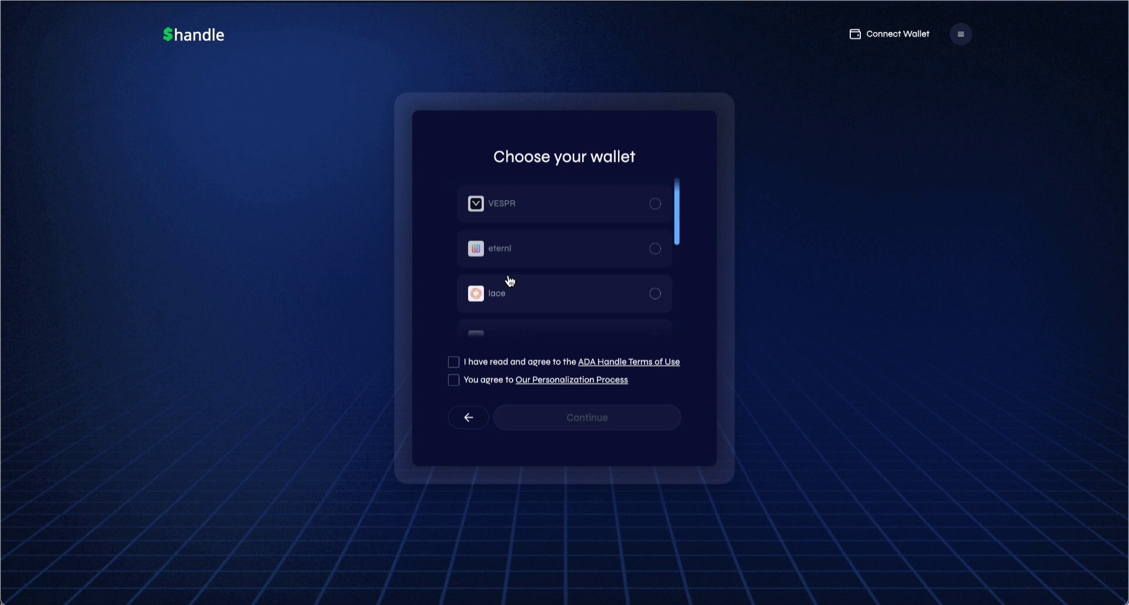
click(492, 259)
click(454, 361)
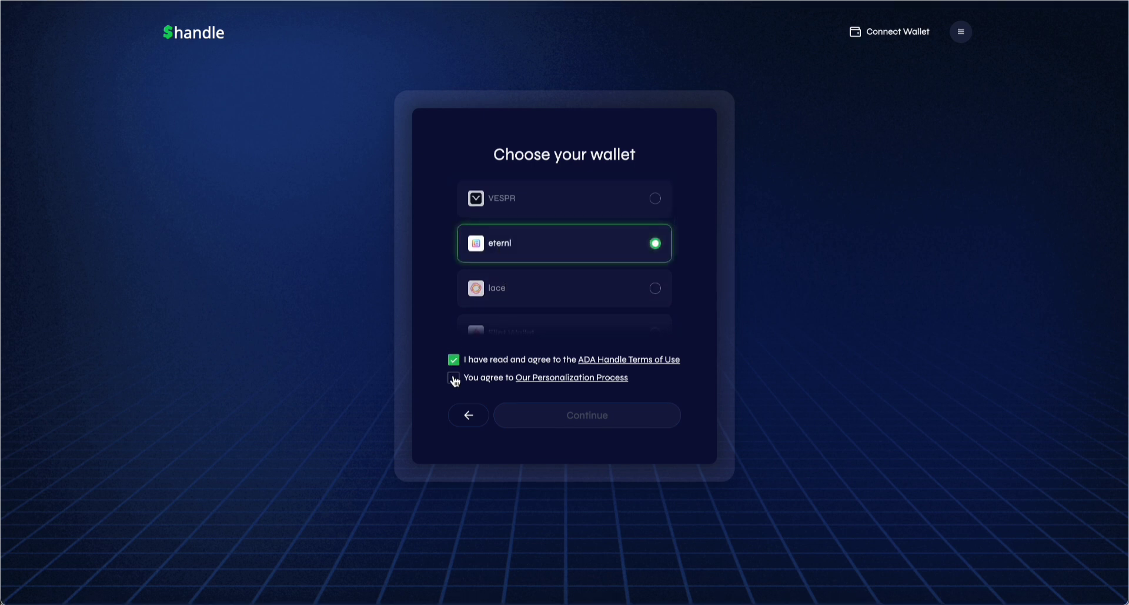
click(453, 378)
click(575, 413)
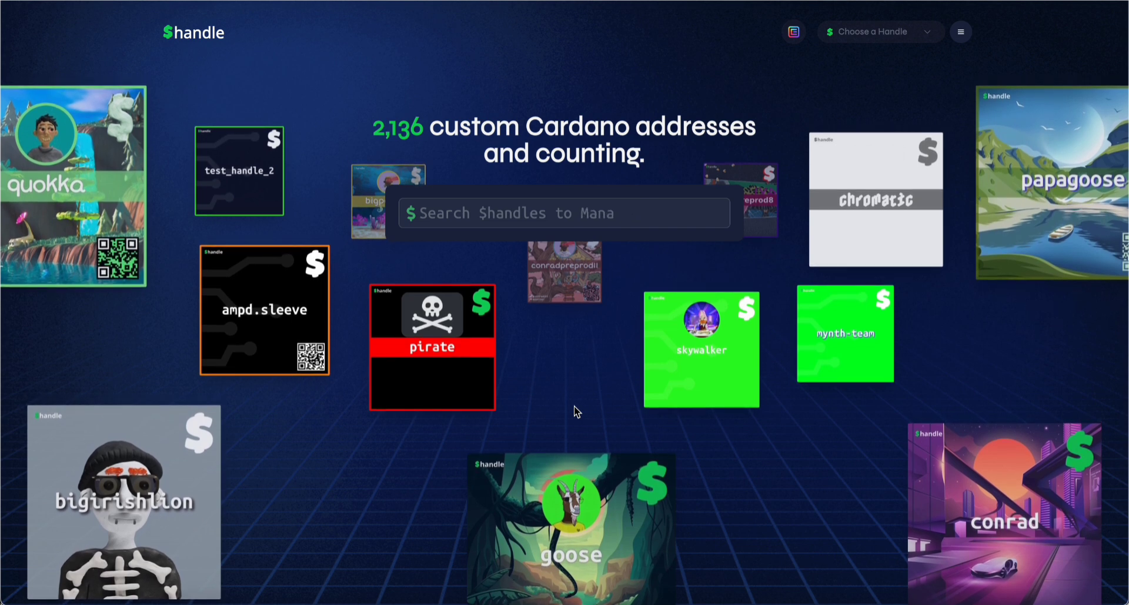
Choose $adahandle and open its SubHandle Settings, selecting the minting fee address
click(863, 37)
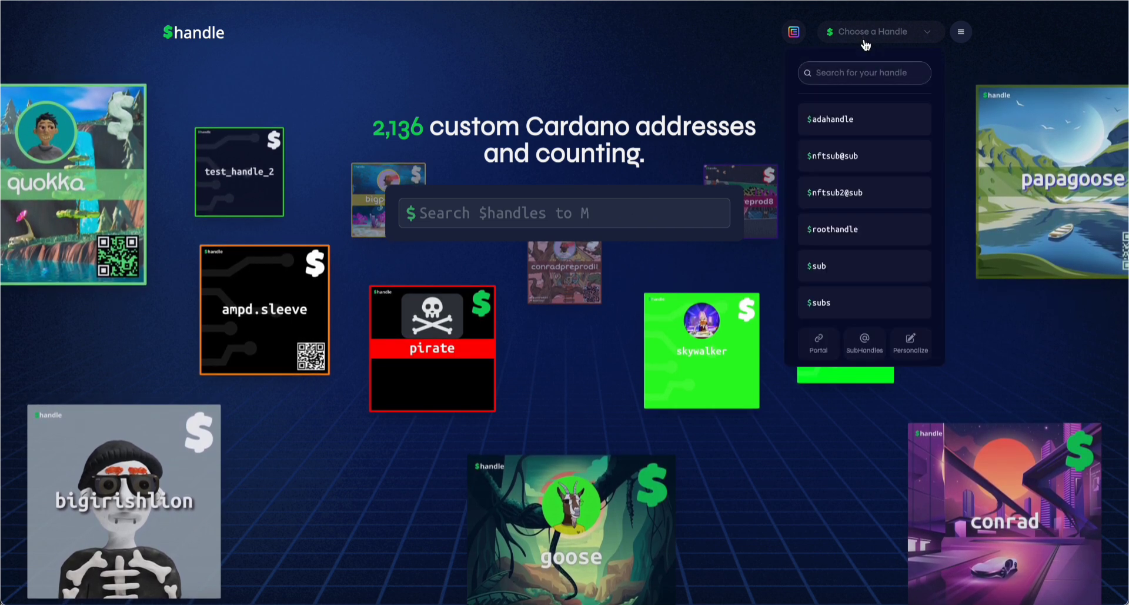
click(829, 117)
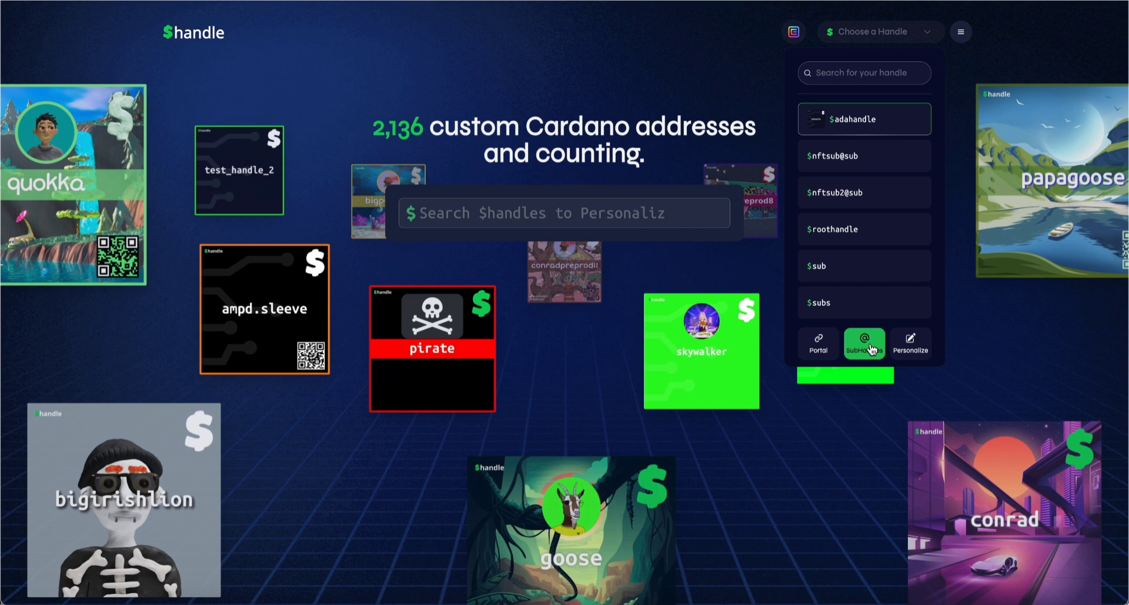
click(872, 350)
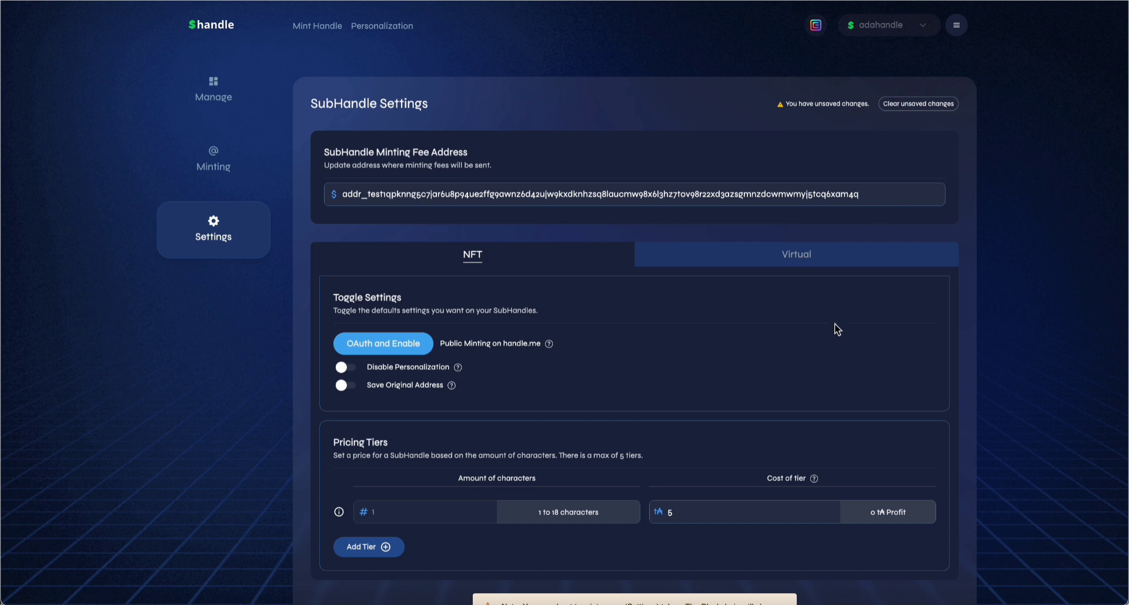
triple_click(603, 190)
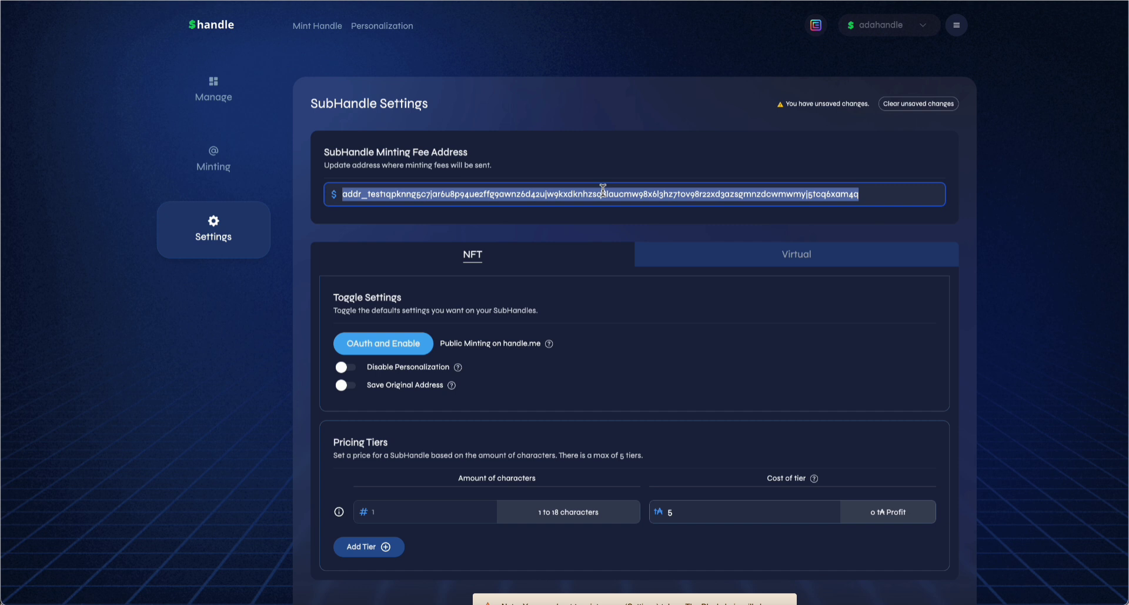
mouse_move(546, 353)
Authorize handle.me via OAuth for adahandle to enable public SubHandle minting
click(397, 350)
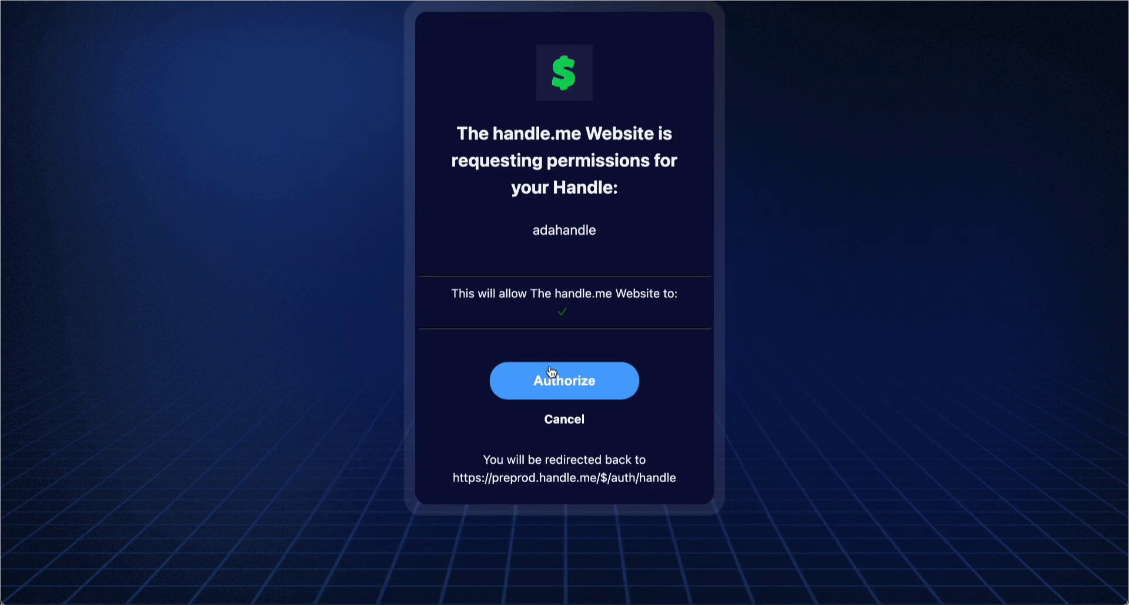
click(551, 368)
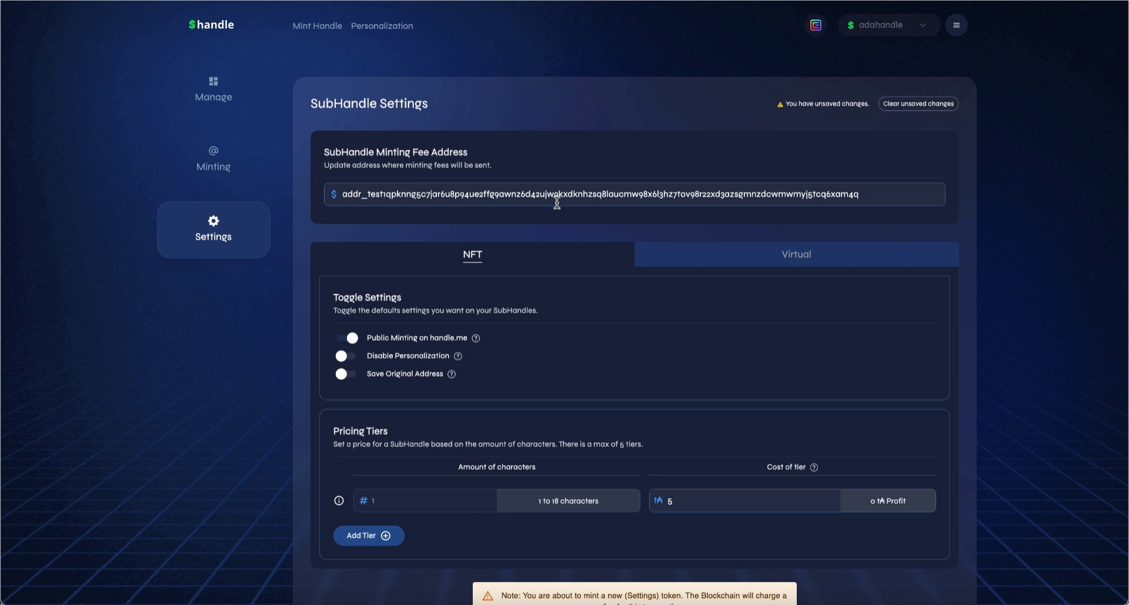
scroll(557, 202, down, 3)
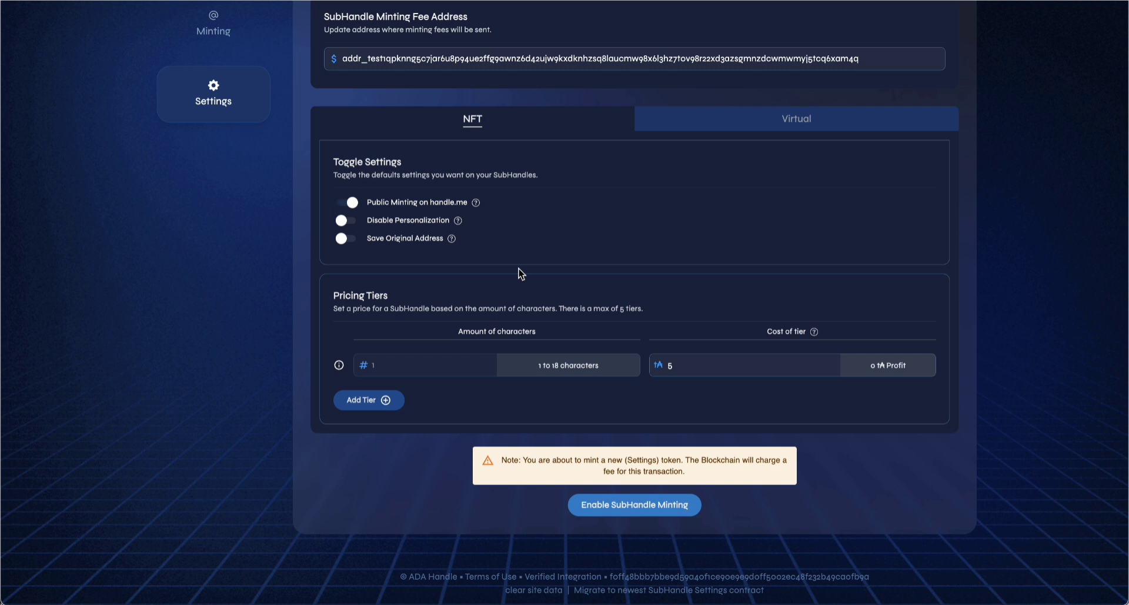
Set tier costs to 100 for 1 character, 80 for 2, and 70 for 3–18 characters
click(697, 361)
key(BackSpace)
text(100)
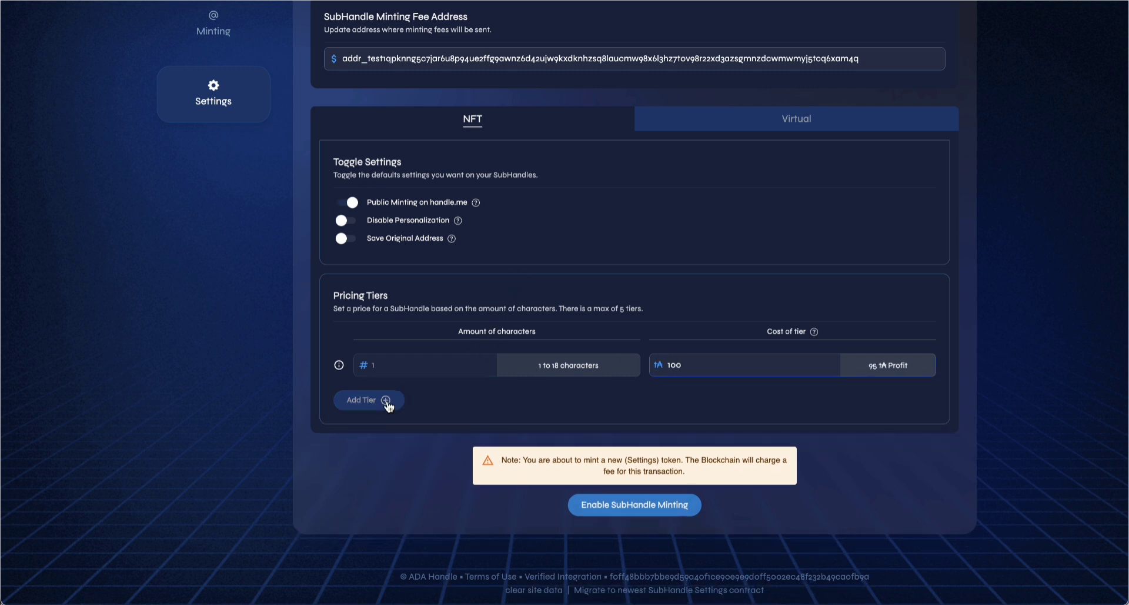
click(385, 400)
click(682, 404)
key(BackSpace)
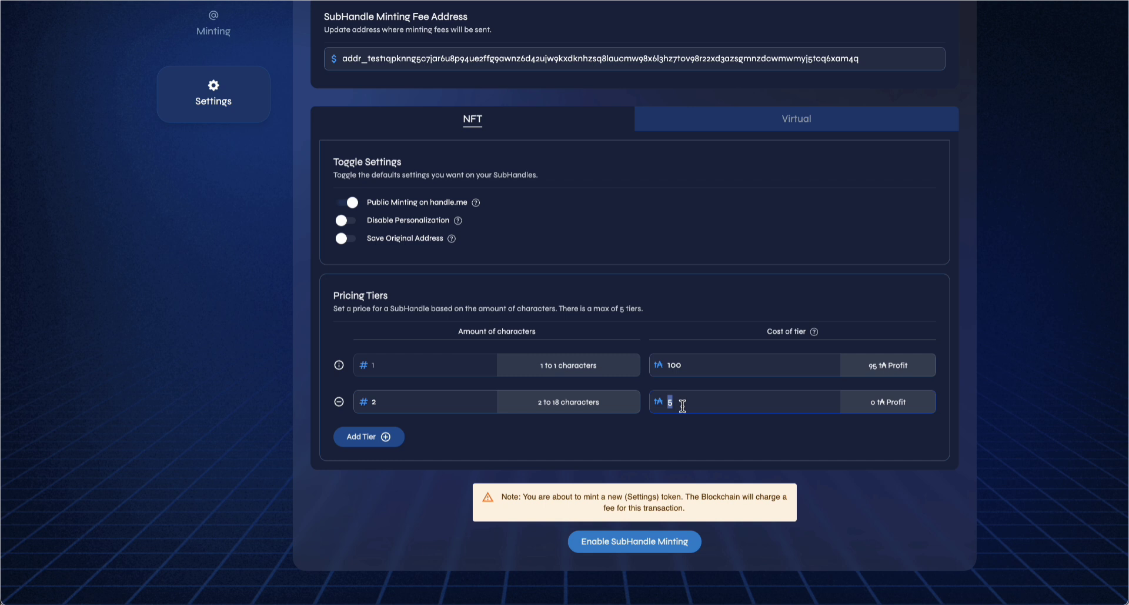
text(80)
click(383, 438)
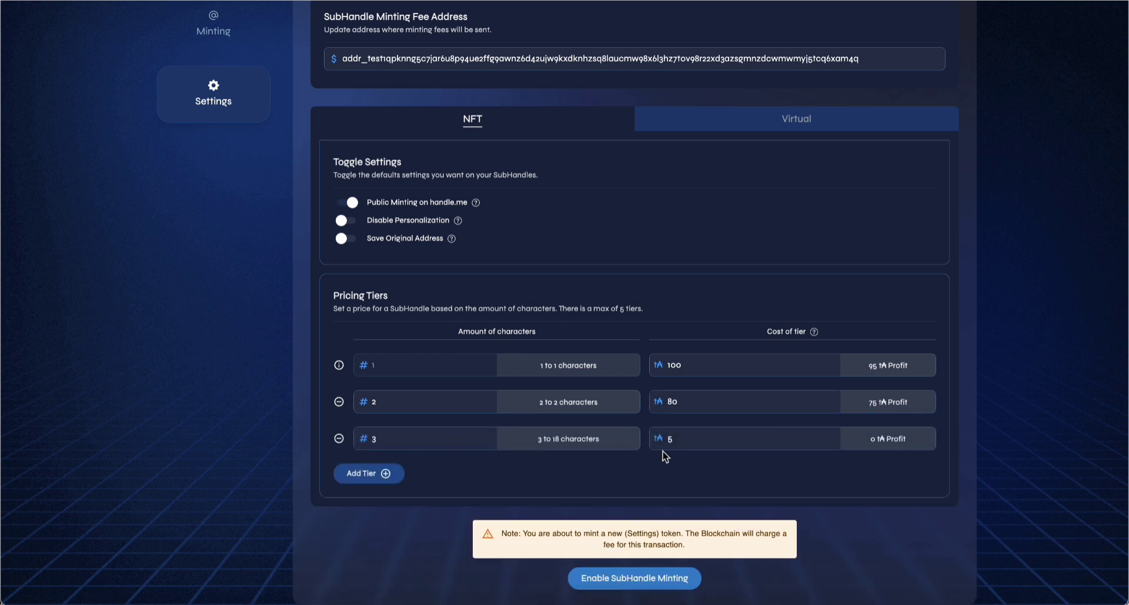
click(684, 442)
key(BackSpace)
text(70)
scroll(601, 414, down, 1)
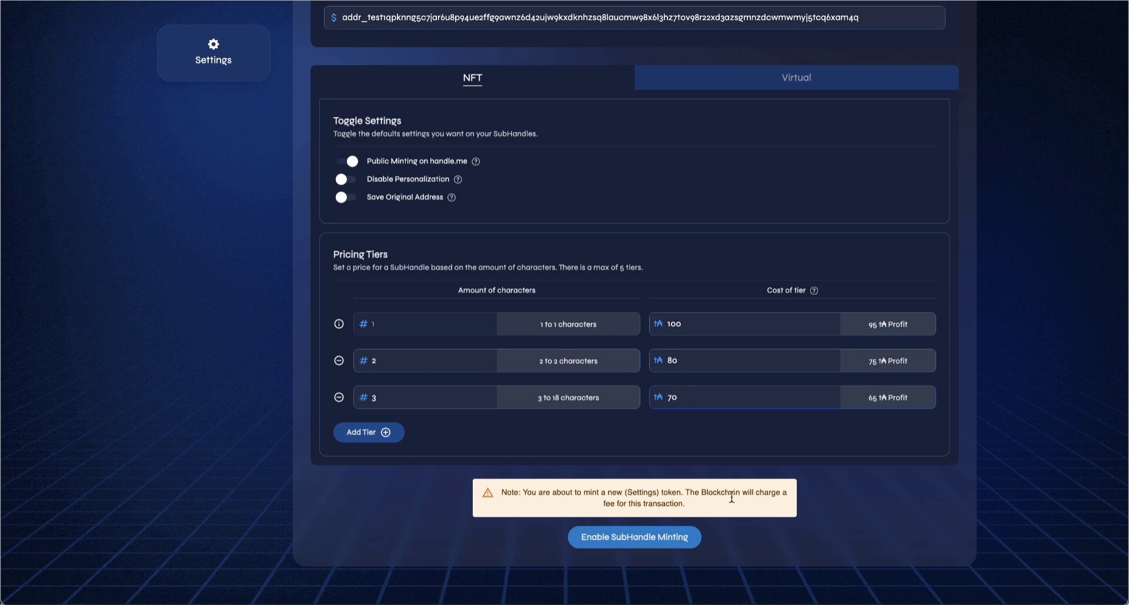
Enable SubHandle Minting and sign the settings transaction with the wallet password
click(667, 536)
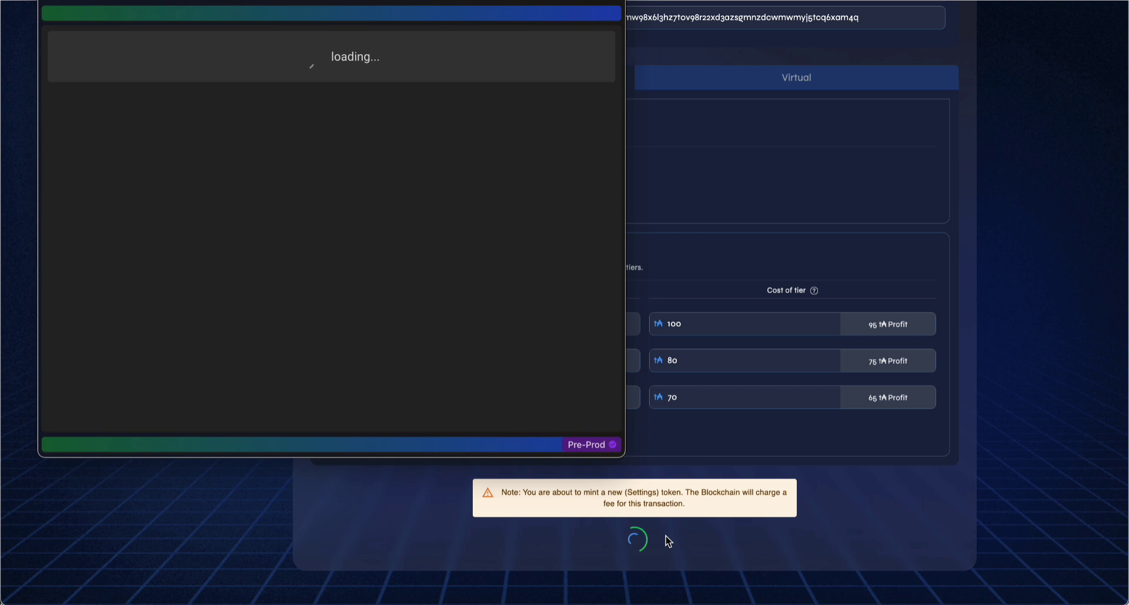
text(•••••••••••••)
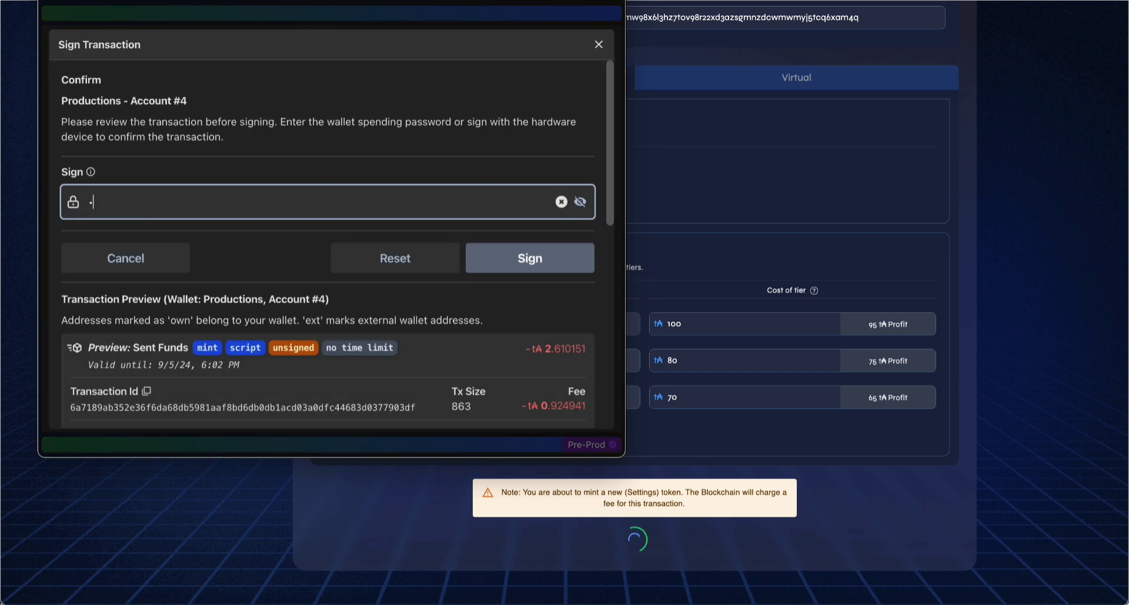
key(Return)
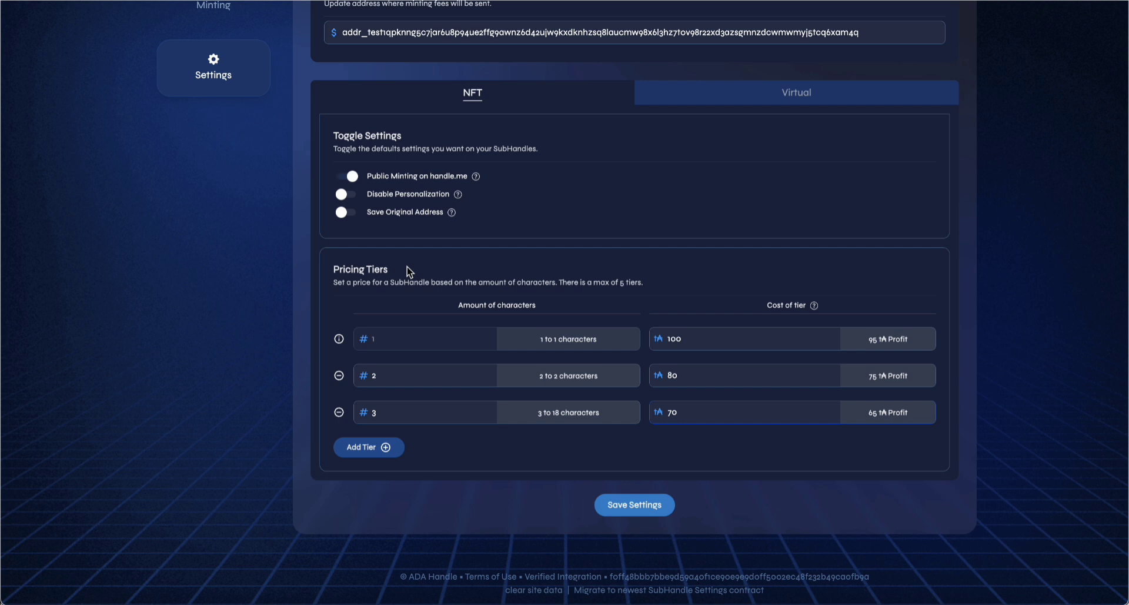
scroll(370, 287, up, 2)
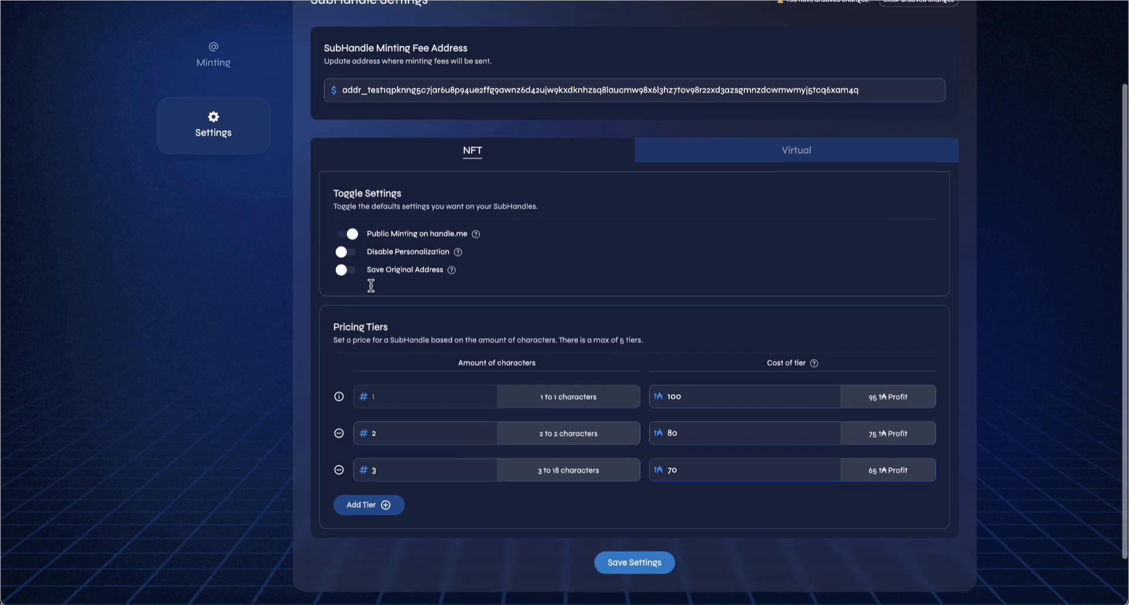
scroll(284, 310, up, 1)
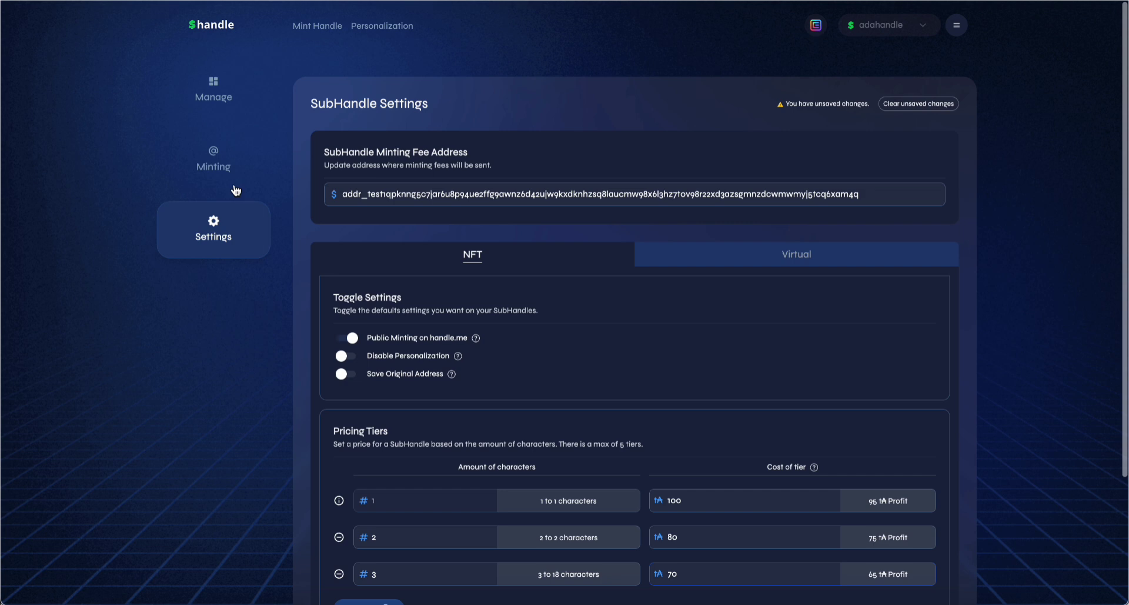
On the Minting page, enter 'testing' as the subhandle name, then again under VIRTUAL
click(224, 168)
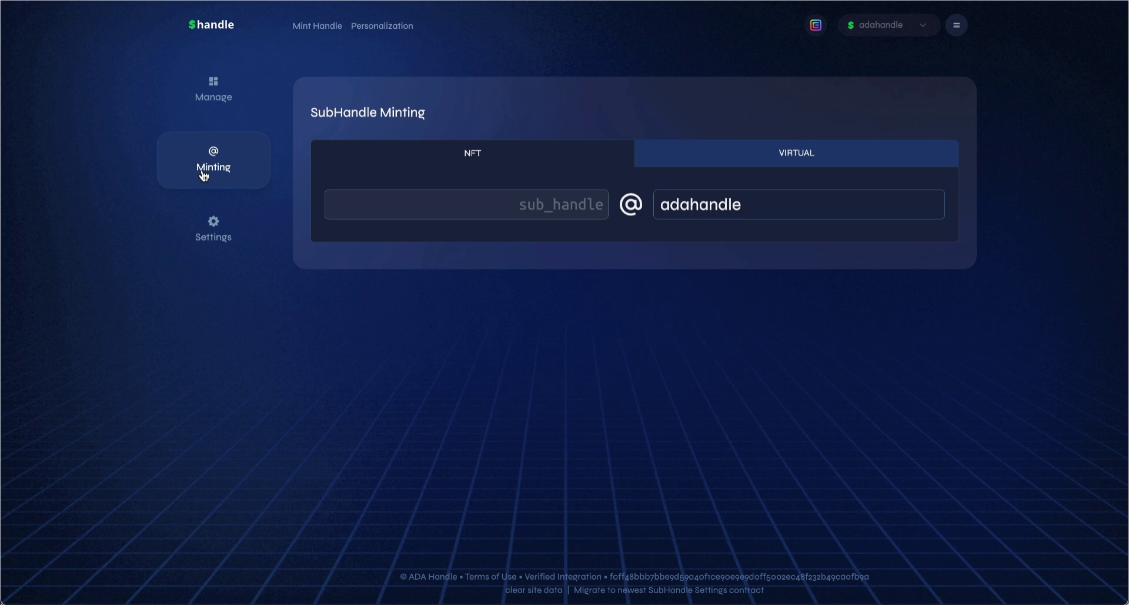
click(573, 206)
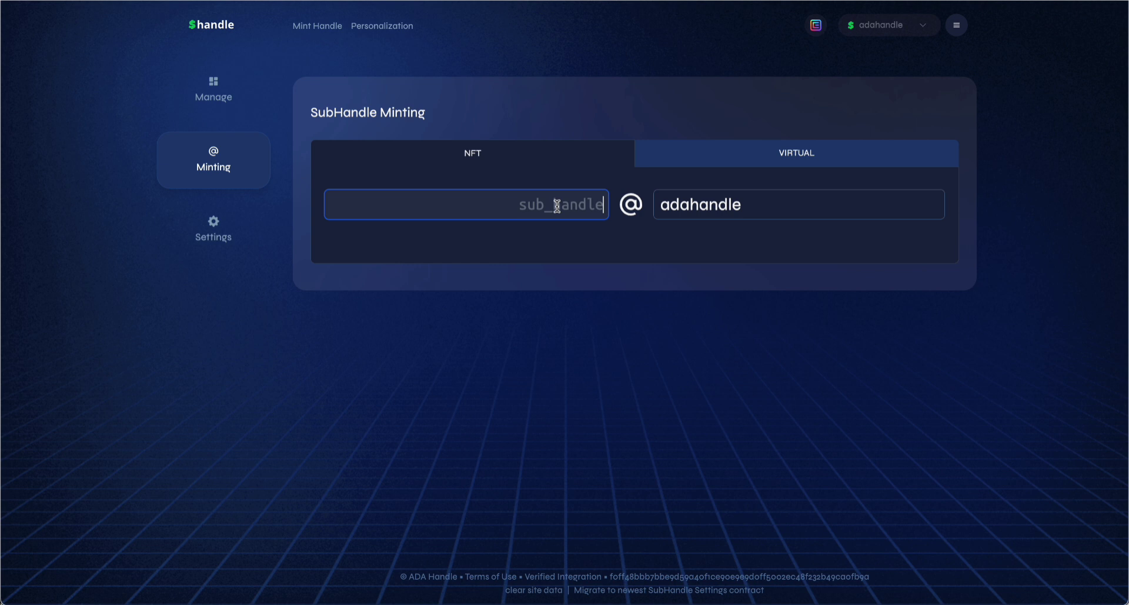
text(testing)
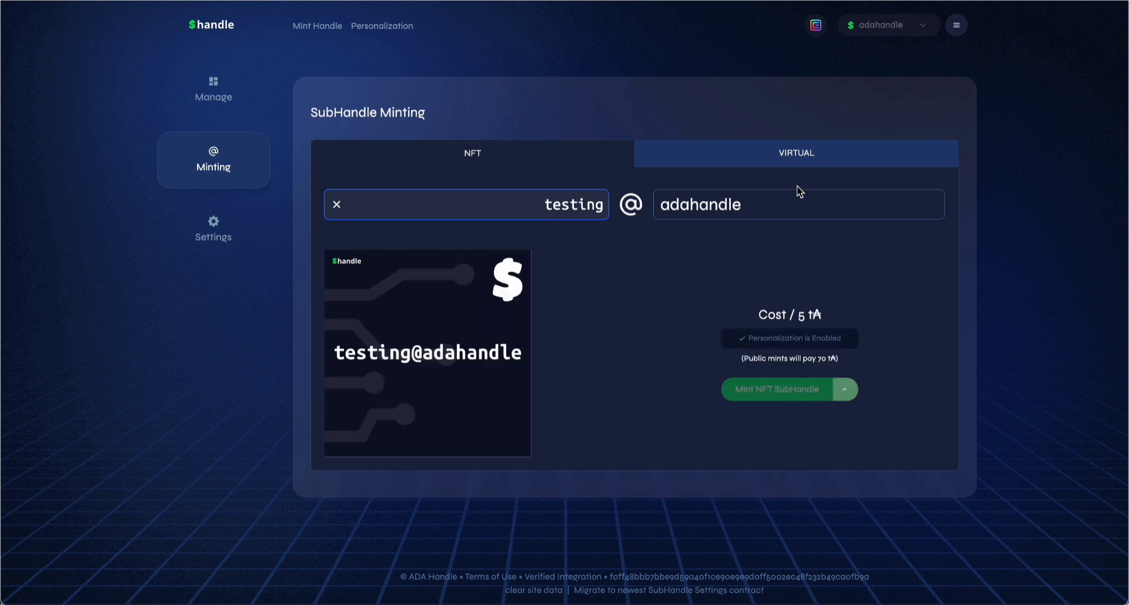
click(798, 154)
click(542, 207)
text(testing)
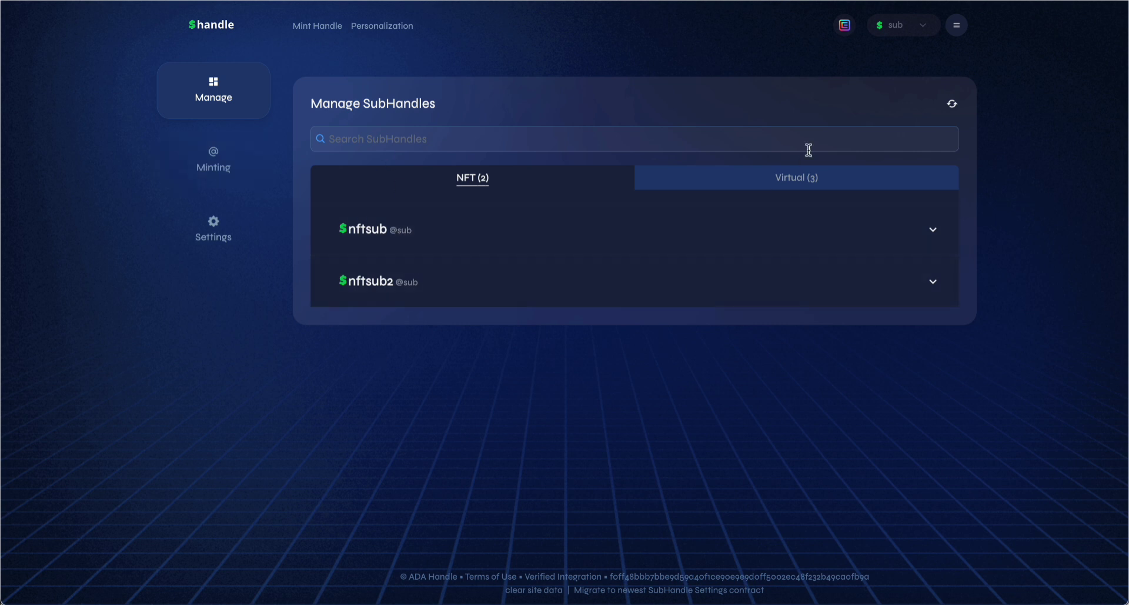
List the virtual subhandles and expand the details of each, including virtual2 and virtualsub
click(798, 176)
click(933, 260)
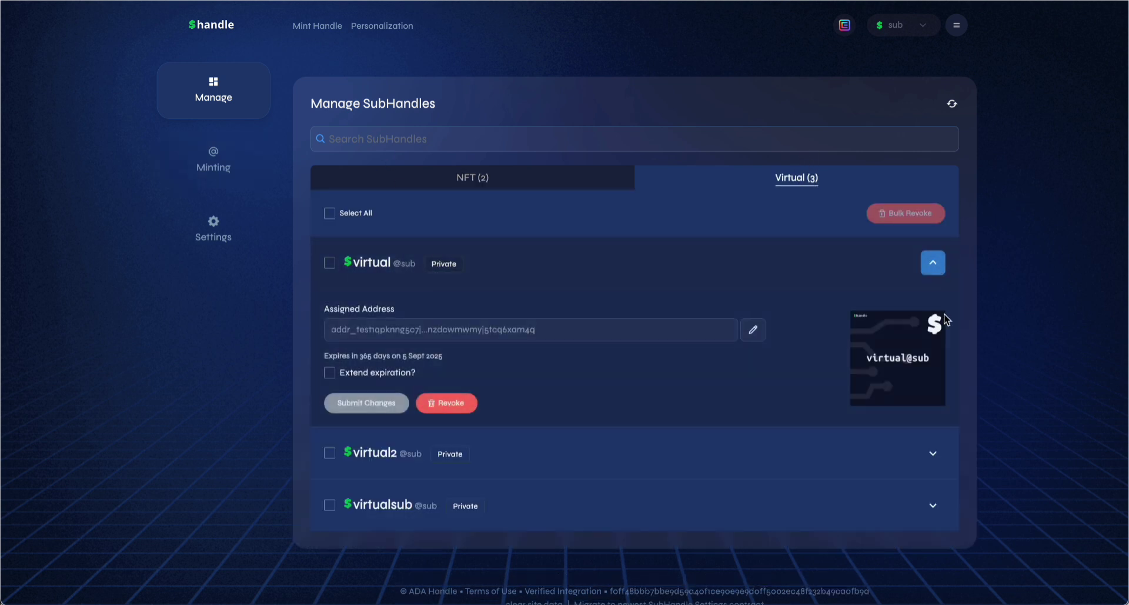
click(934, 453)
scroll(934, 465, down, 3)
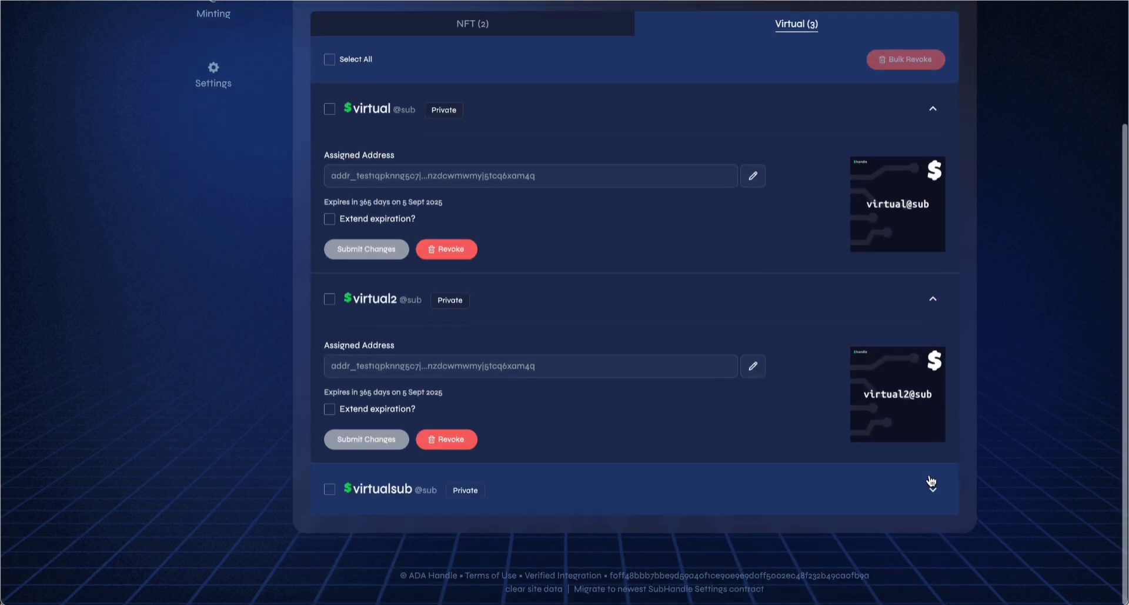
click(933, 604)
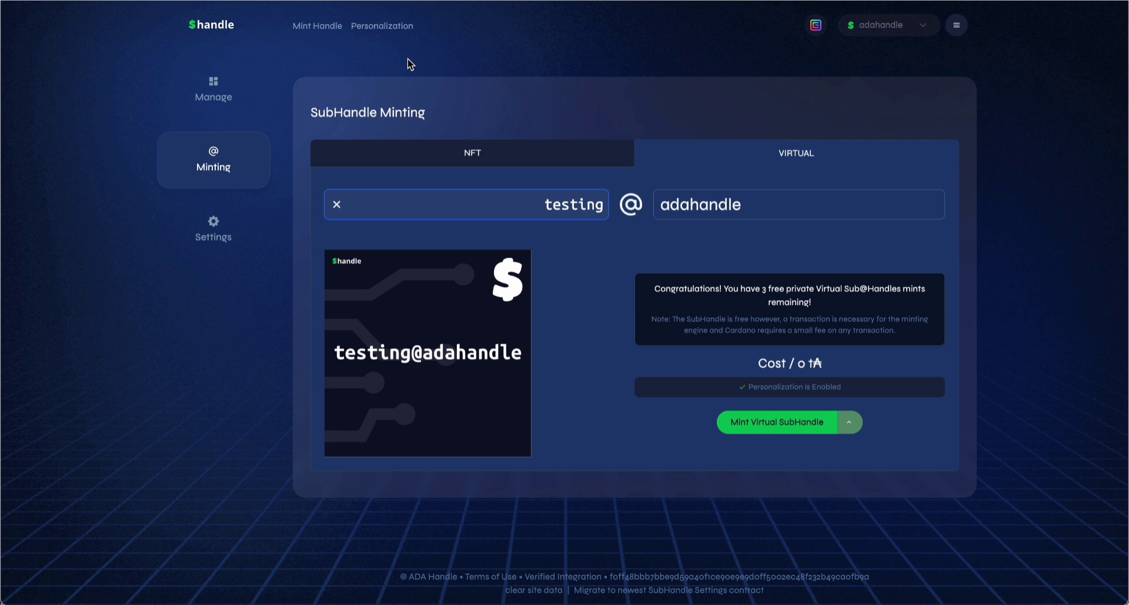
In the Portal page layout, remove the Address block and add a Sub Handles widget
click(386, 27)
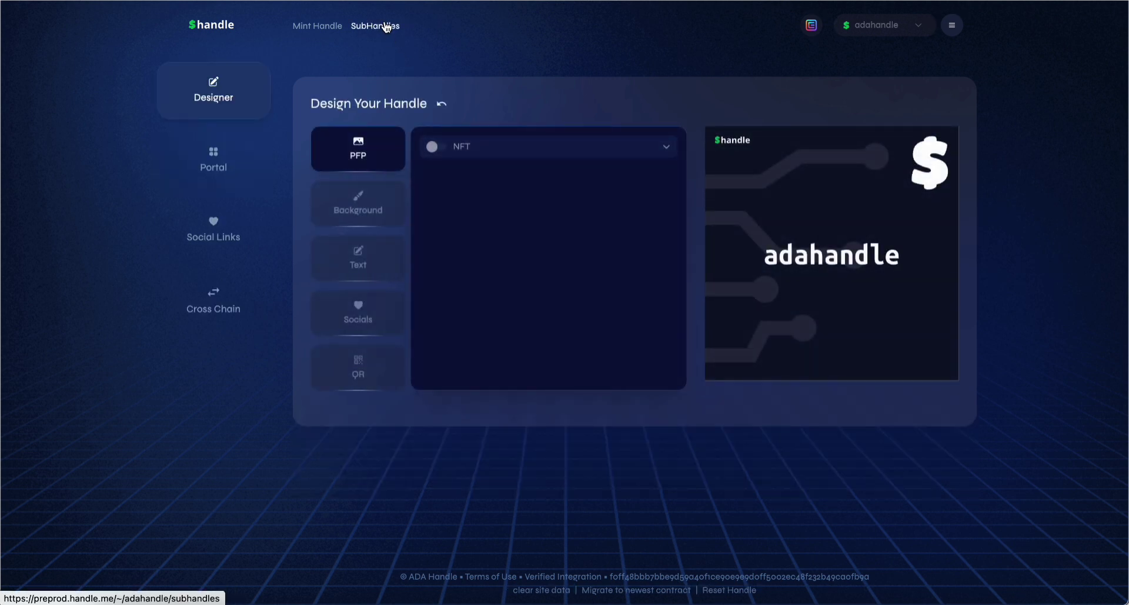
click(215, 163)
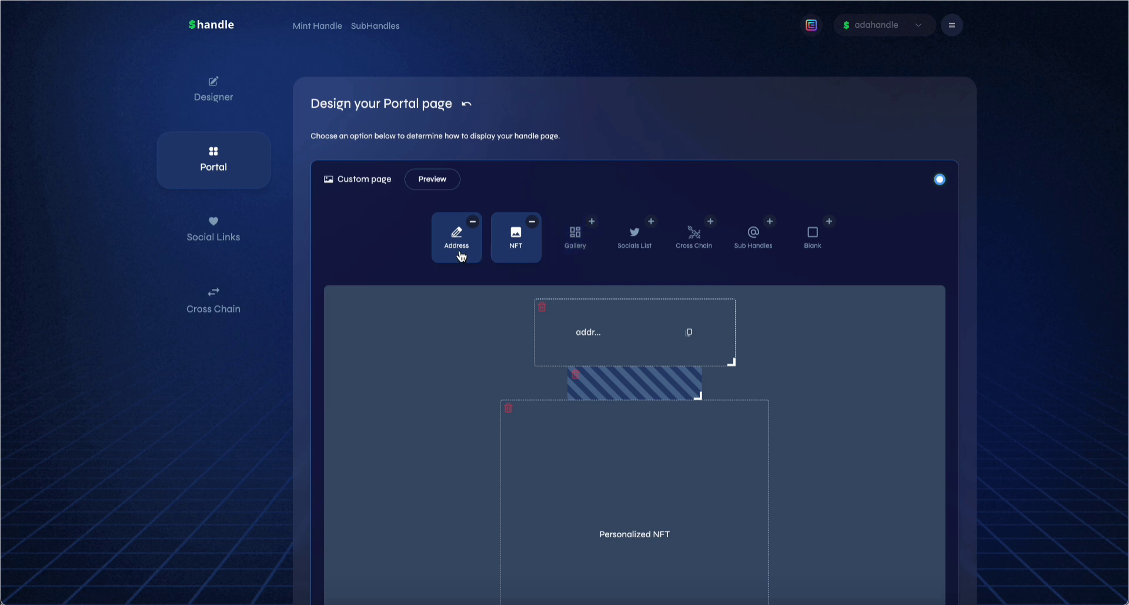
click(460, 252)
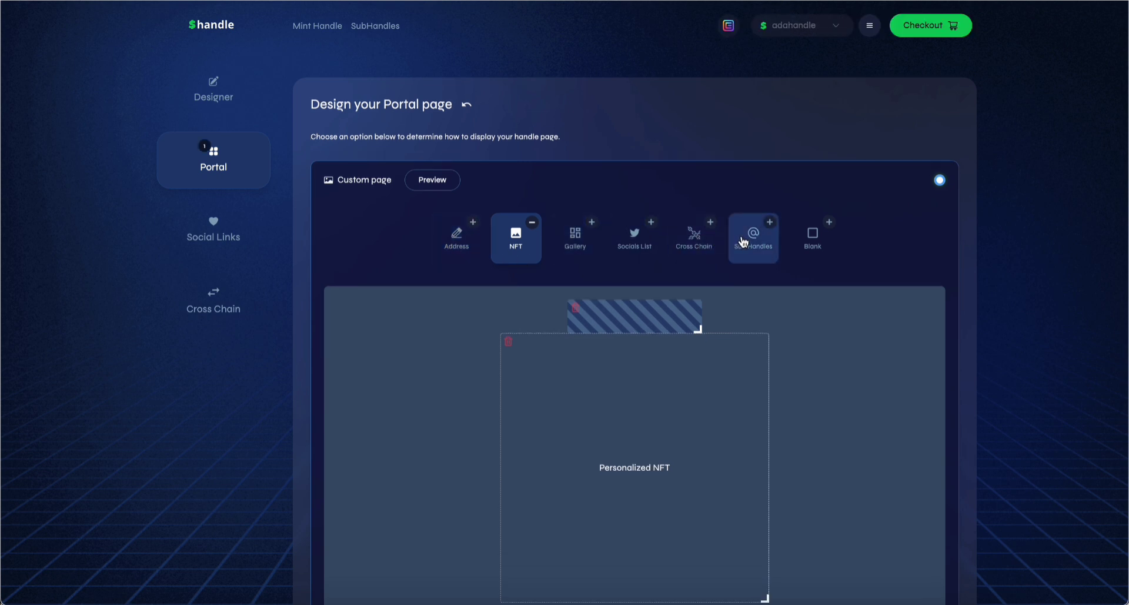
click(743, 242)
Move the Sub Handles block above the Personalized NFT and widen it across the page
scroll(737, 322, down, 2)
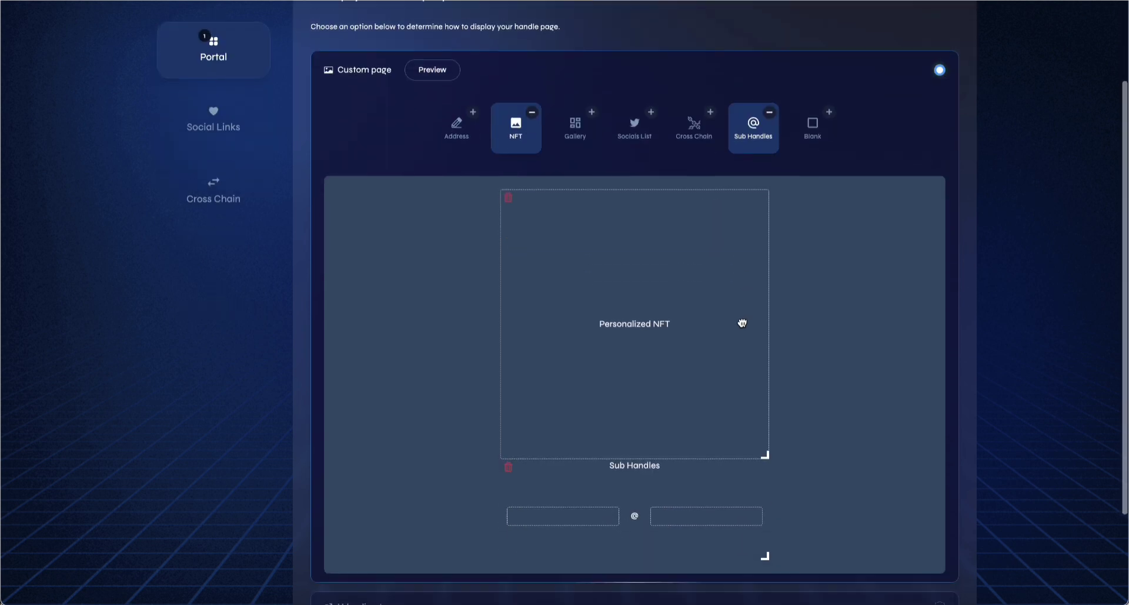
drag(707, 504, 661, 216)
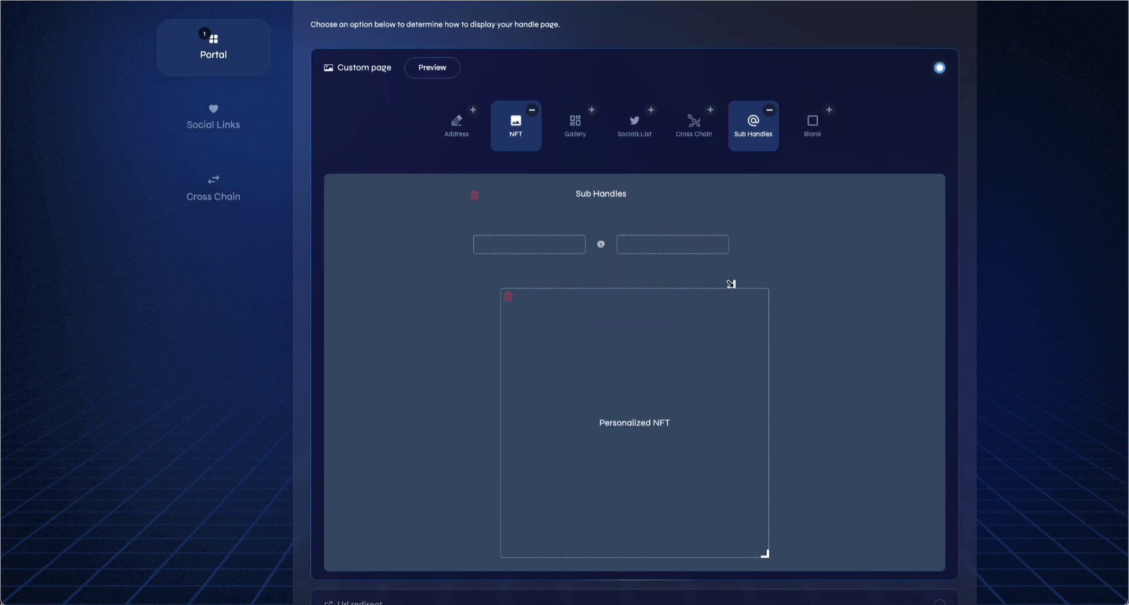
drag(731, 283, 895, 295)
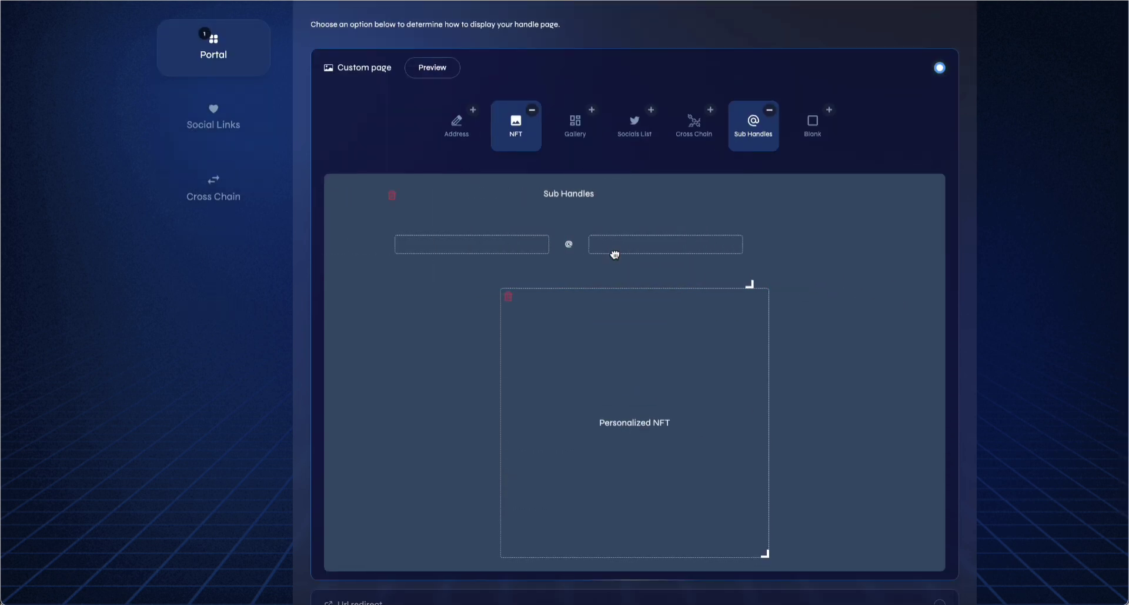
drag(798, 284, 831, 284)
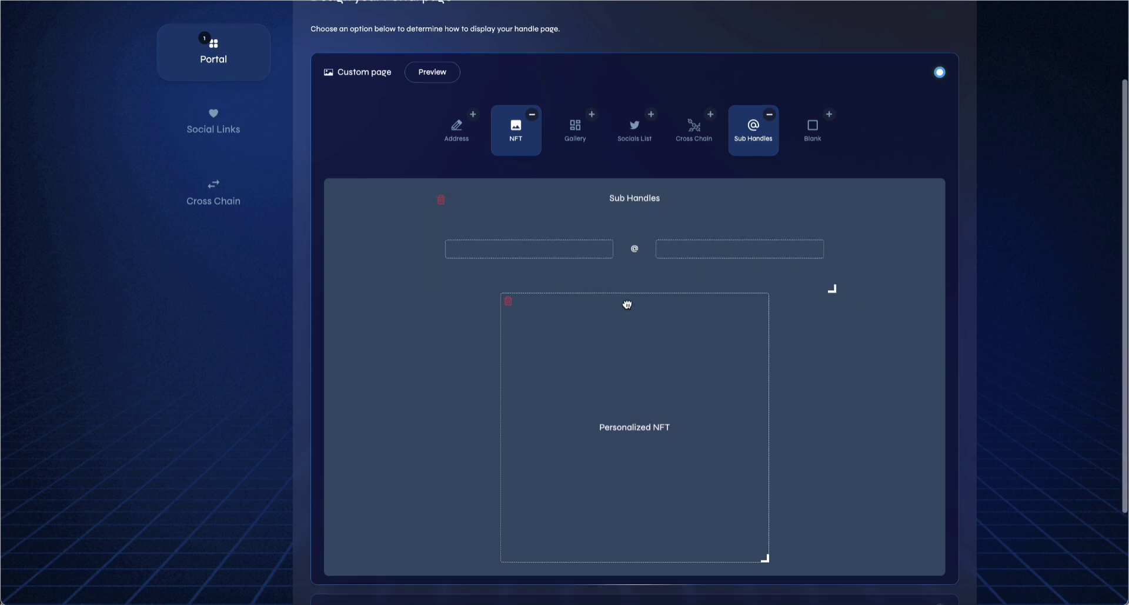
scroll(628, 304, up, 2)
click(225, 91)
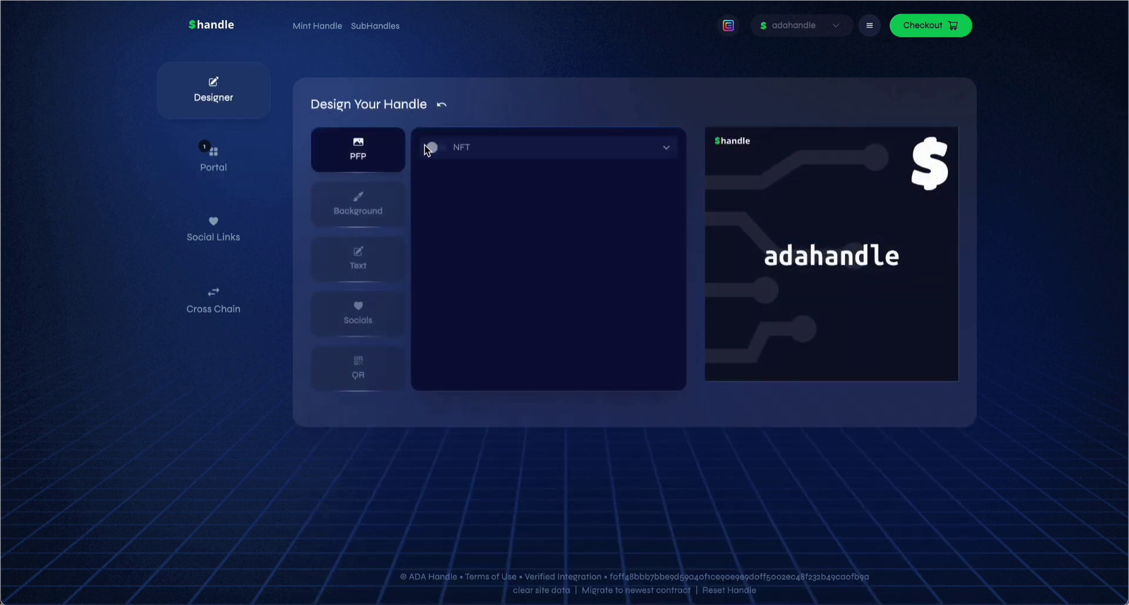
Browse the designer's Background and Socials options, ending back on Background
click(371, 207)
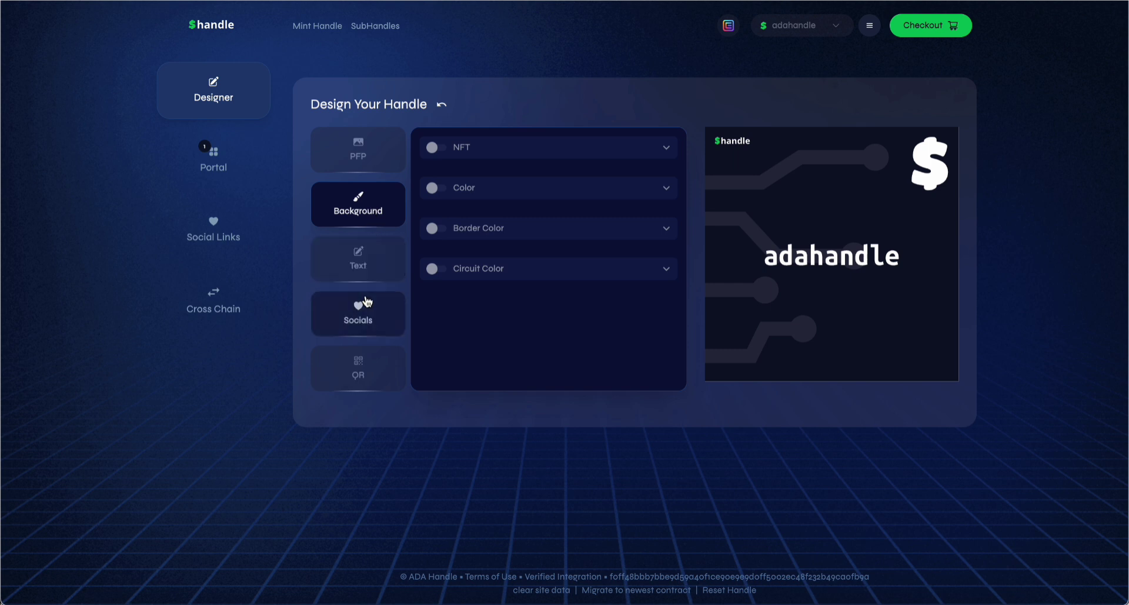
click(363, 314)
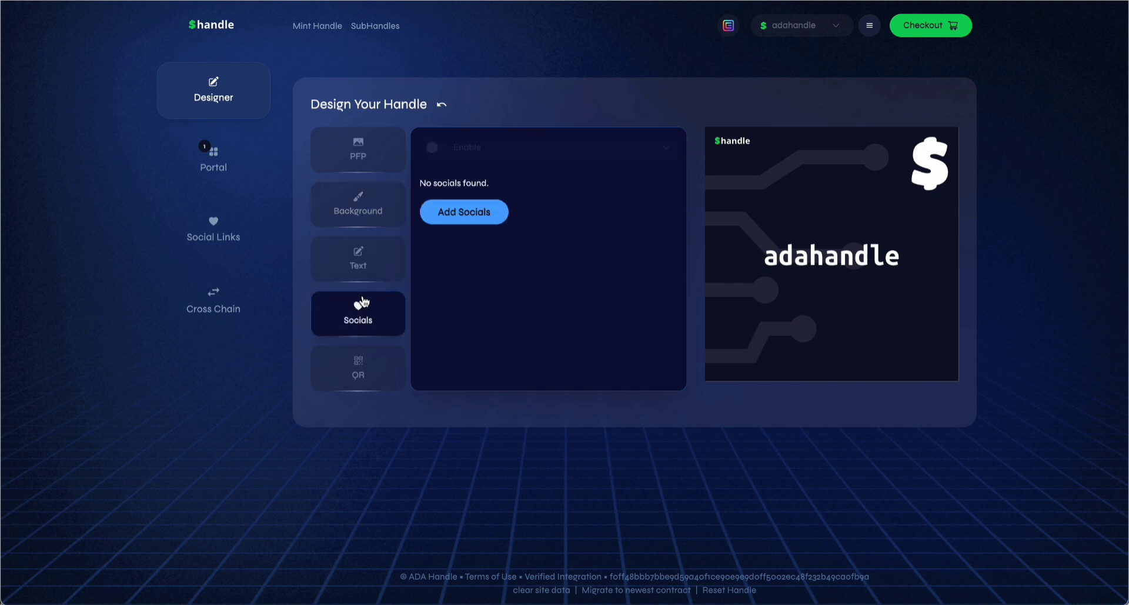
click(372, 205)
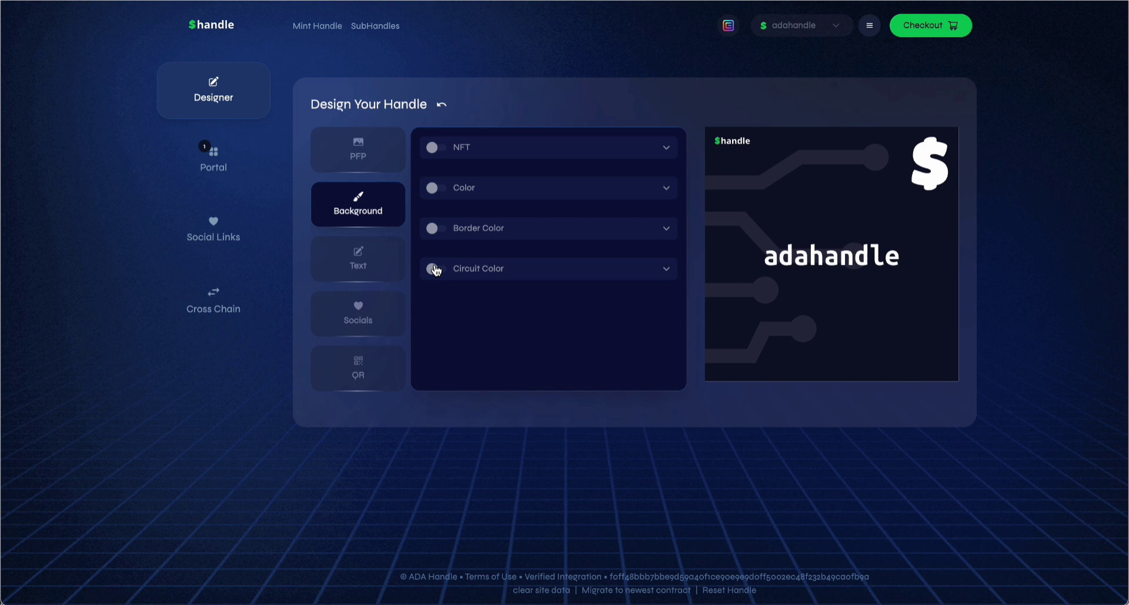
Check out the portal changes, creating and signing the transaction with the spending password
click(921, 33)
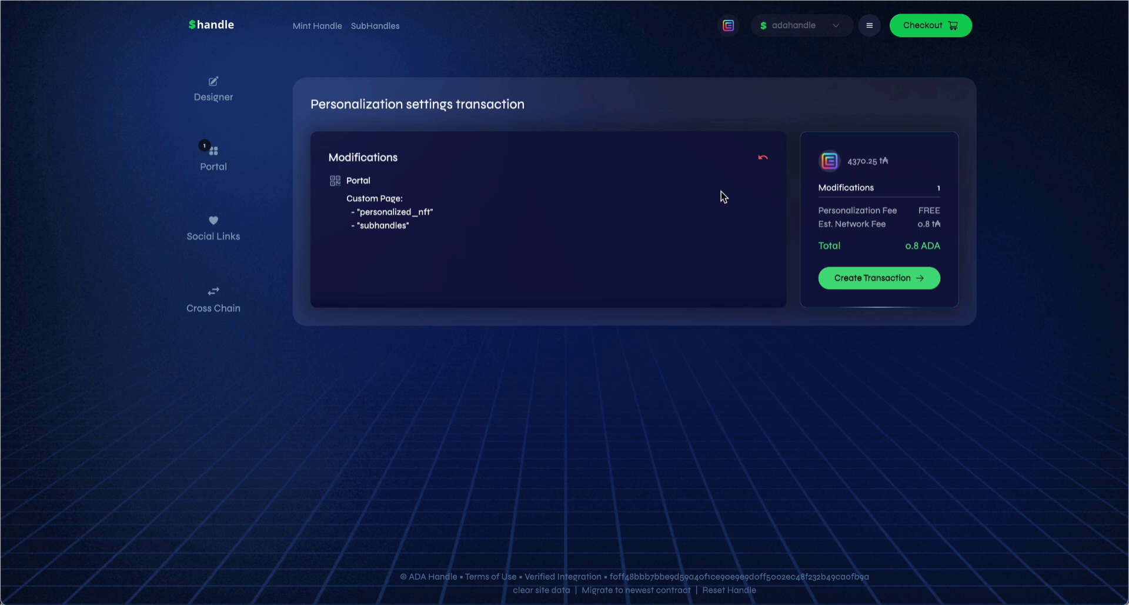
click(878, 281)
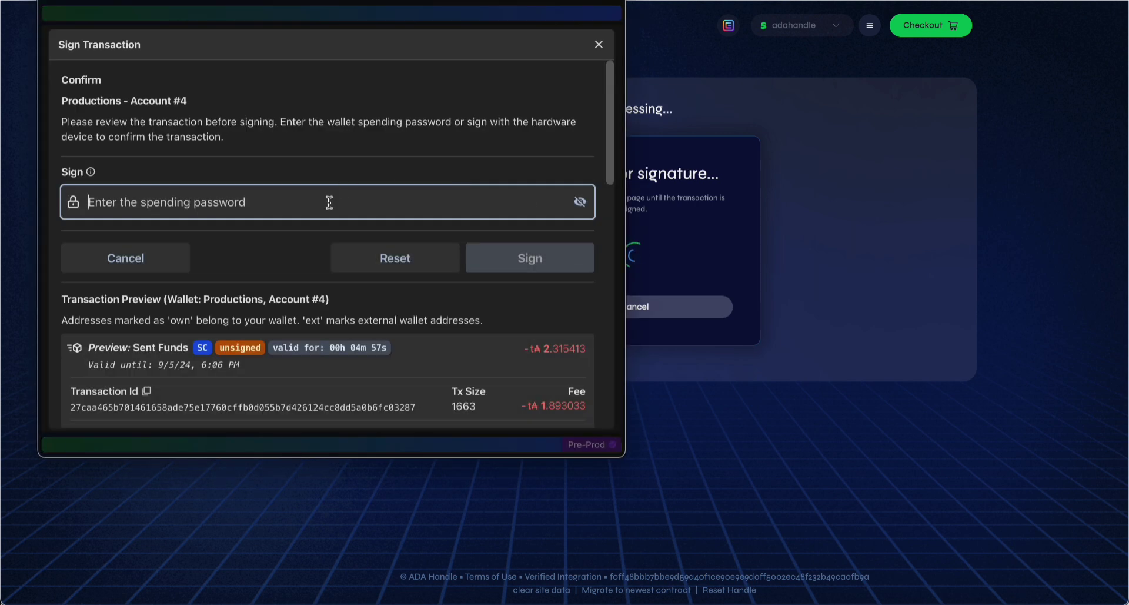
text(••••••••••••)
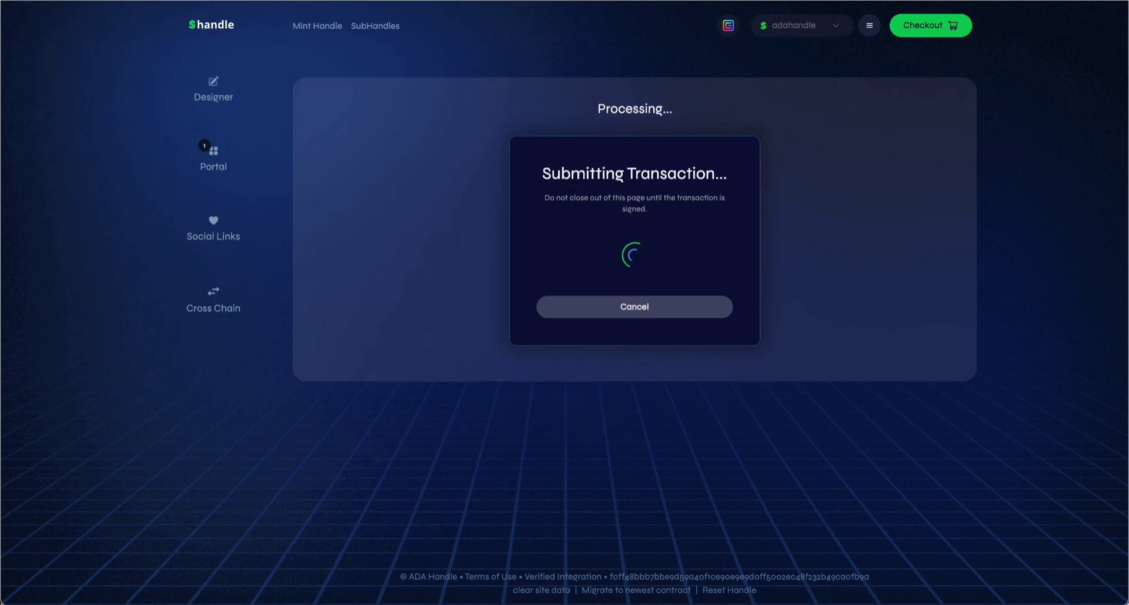
key(Return)
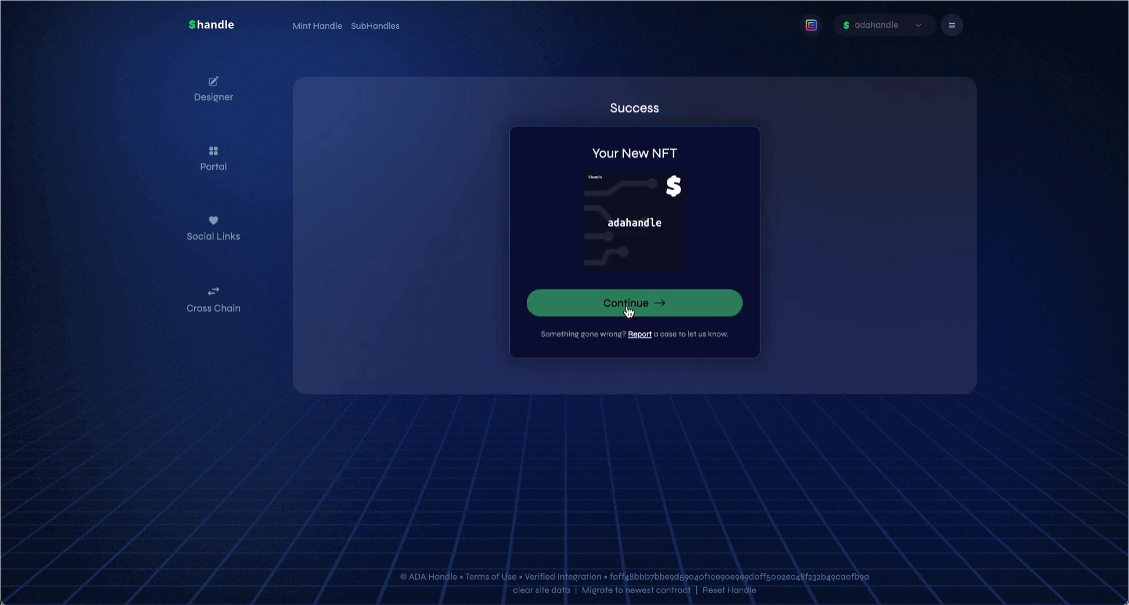
click(629, 308)
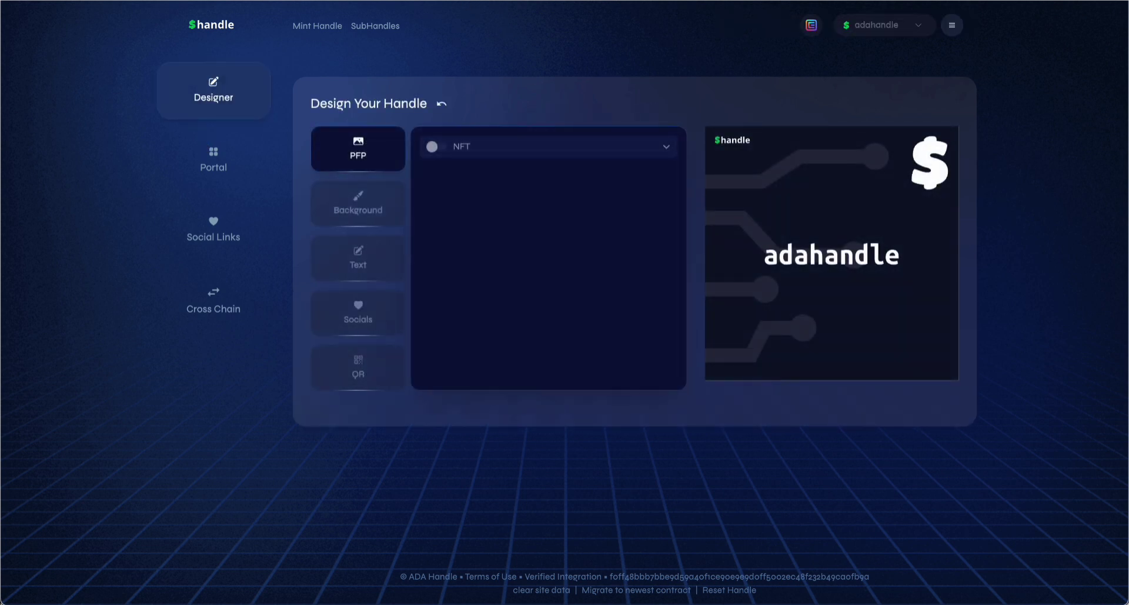
Go to preprod.handle.me/adahandle to load the public adahandle minting page
key(super+l)
text(preprod.handle.me/)
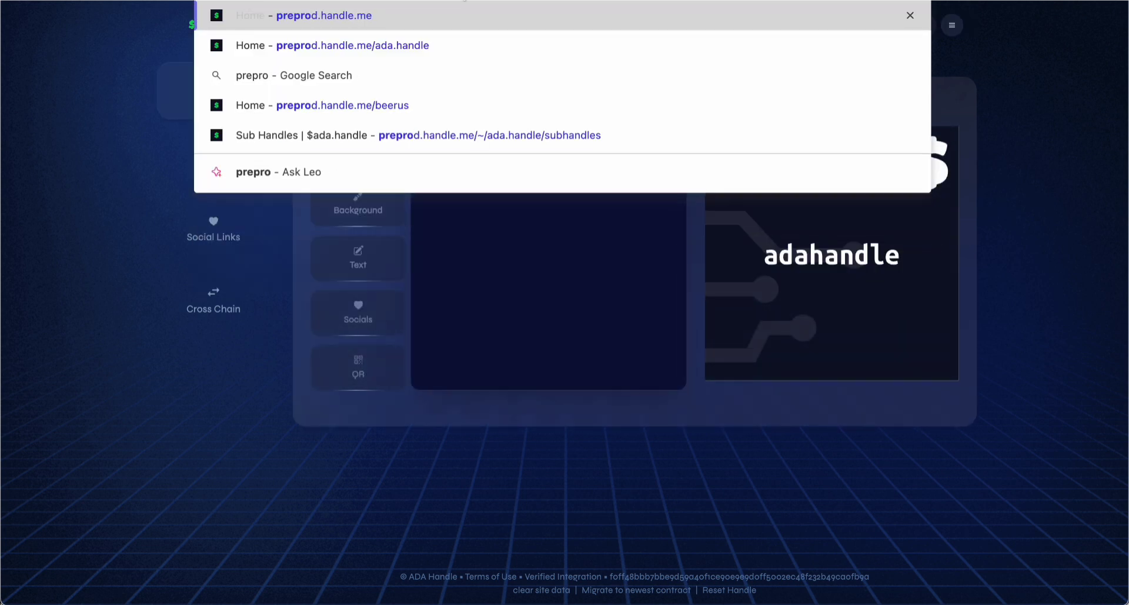
text(adahandle)
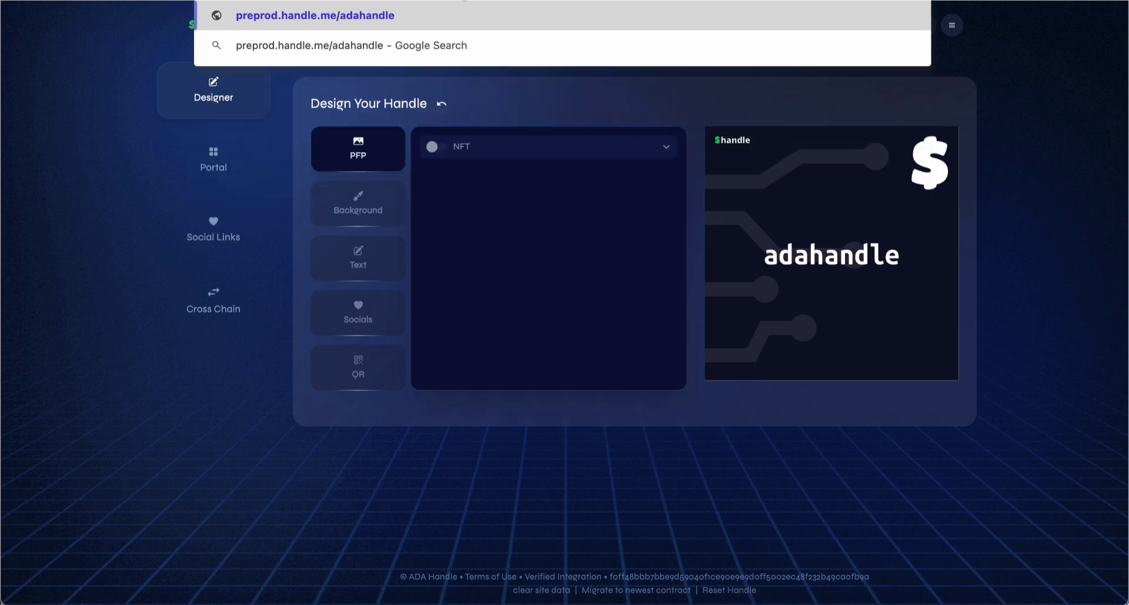
key(Return)
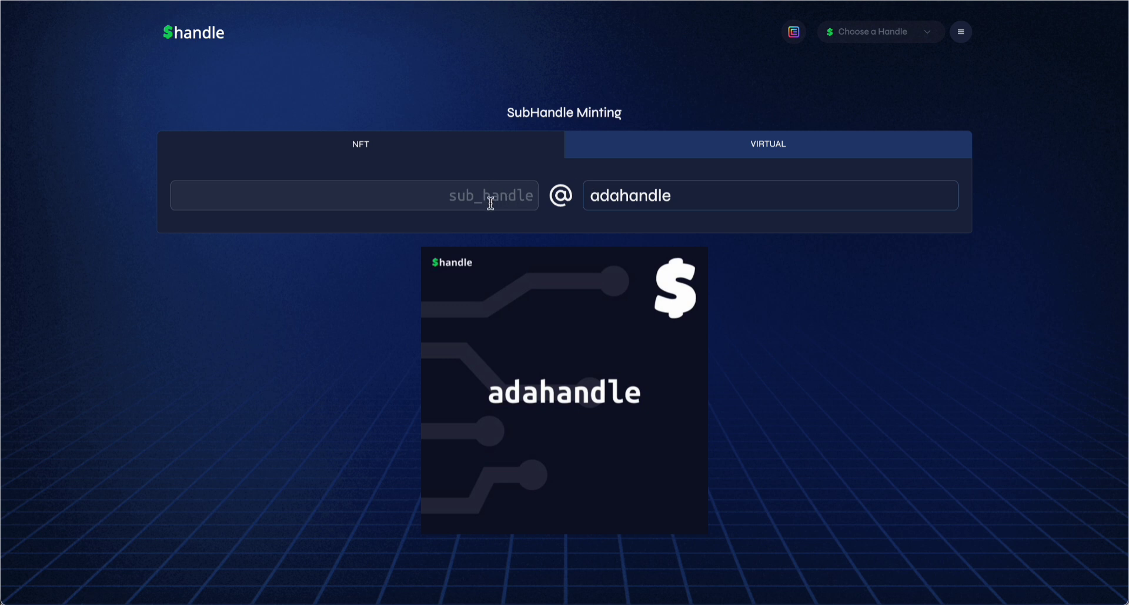
Try testing1 as a subhandle name, then switch to Virtual and enter testing3 instead
click(508, 196)
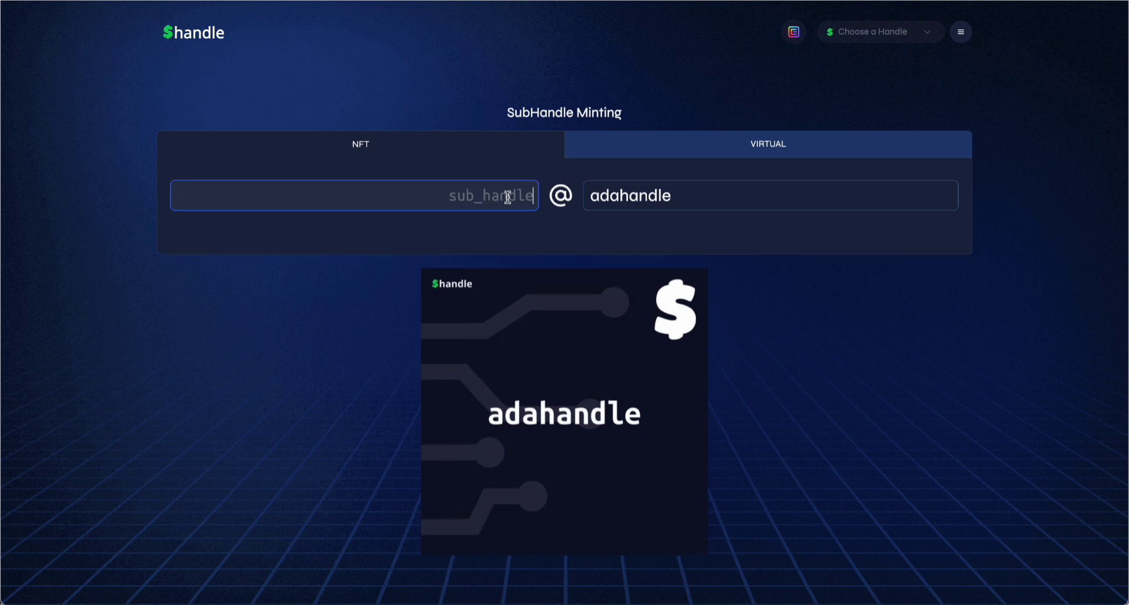
text(testing1)
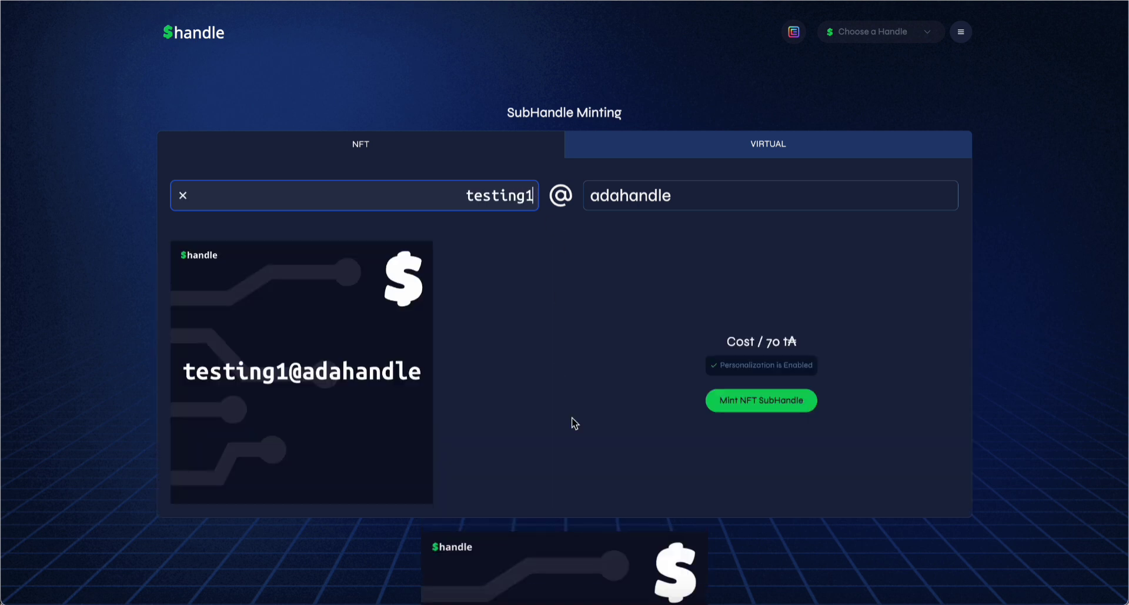
click(778, 141)
click(483, 205)
text(testing3)
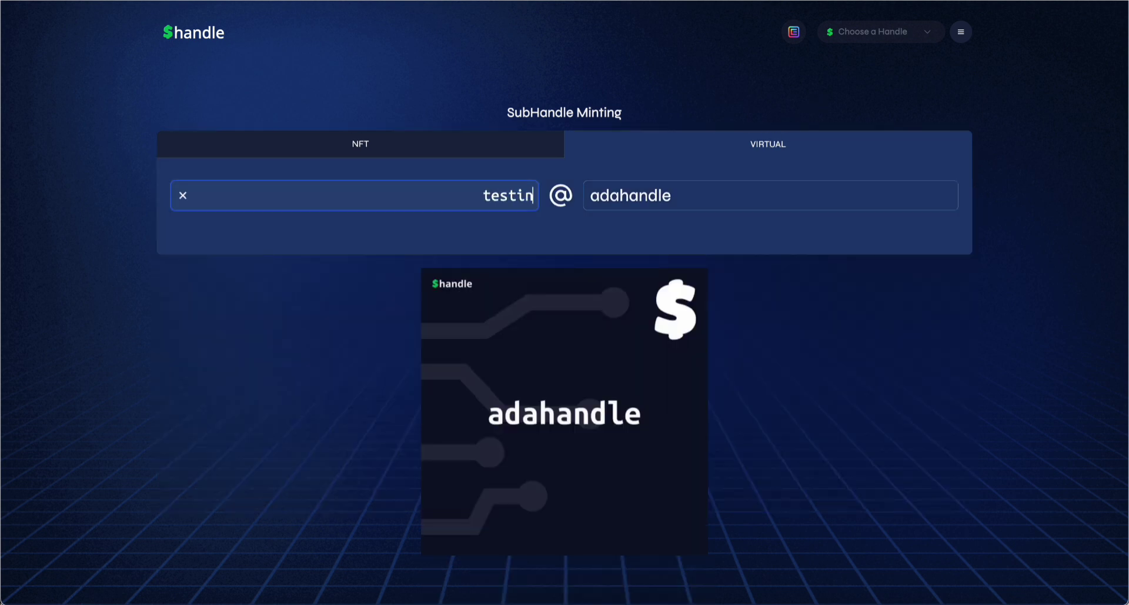